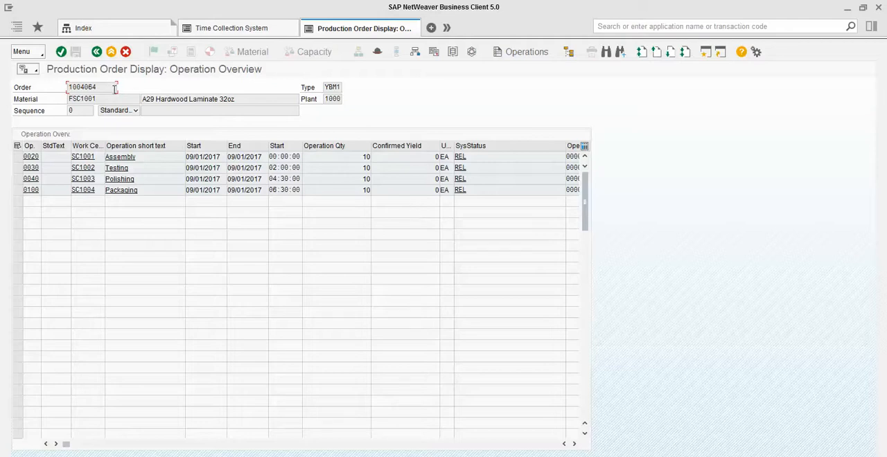
- Open the Time Collection System and log on with the employee PIN
{"action": "left_click", "coordinate": [234, 32]}
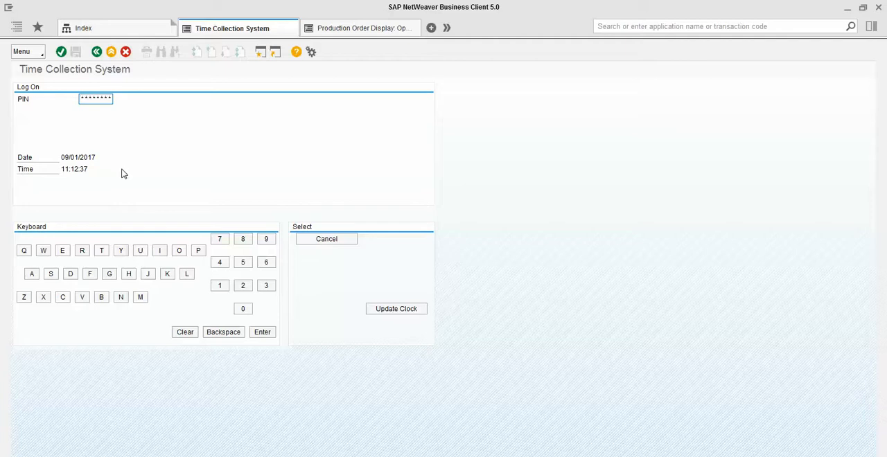
{"action": "left_click", "coordinate": [226, 288]}
{"action": "left_click", "coordinate": [240, 289]}
{"action": "left_click", "coordinate": [262, 291]}
{"action": "left_click", "coordinate": [222, 267]}
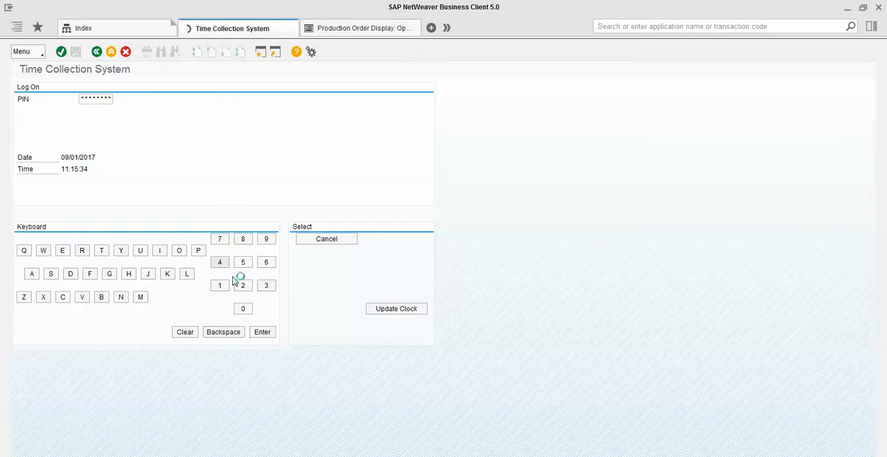
{"action": "left_click", "coordinate": [262, 334]}
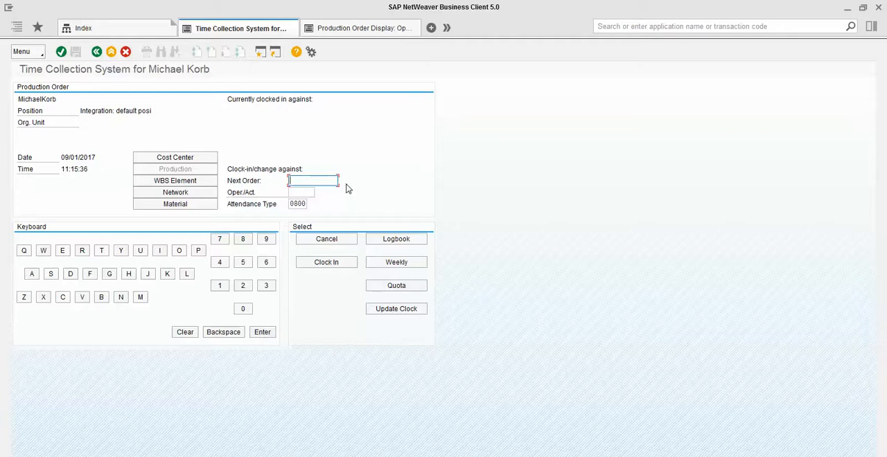
- Clock in against operation 0100 of the production order shown in the Production Order Display
{"action": "key", "text": "Down"}
{"action": "key", "text": "Down"}
{"action": "key", "text": "Return"}
{"action": "key", "text": "BackSpace"}
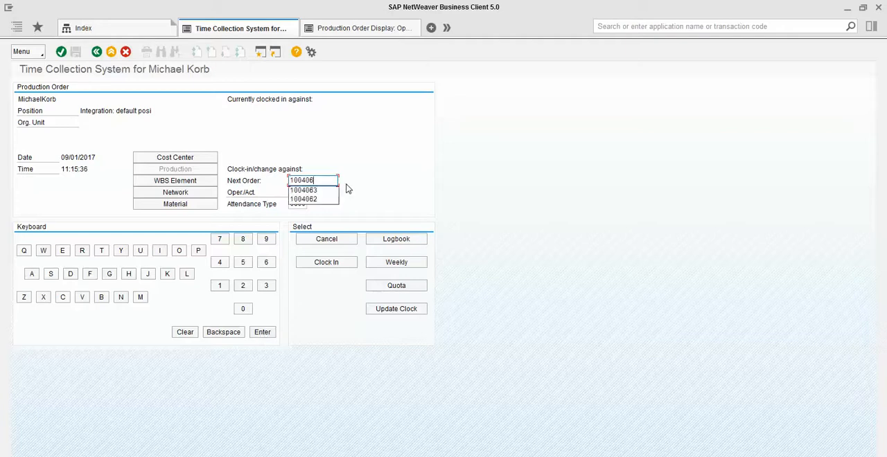
{"action": "type", "text": "4"}
{"action": "key", "text": "Tab"}
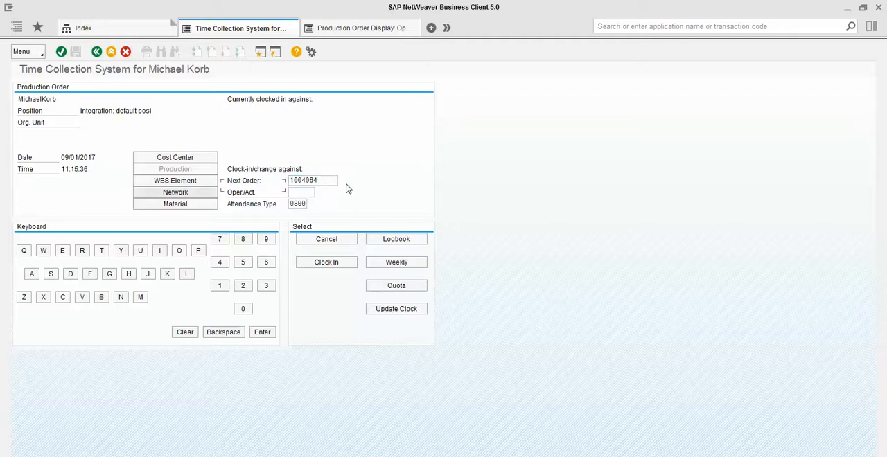
{"action": "key", "text": "Tab"}
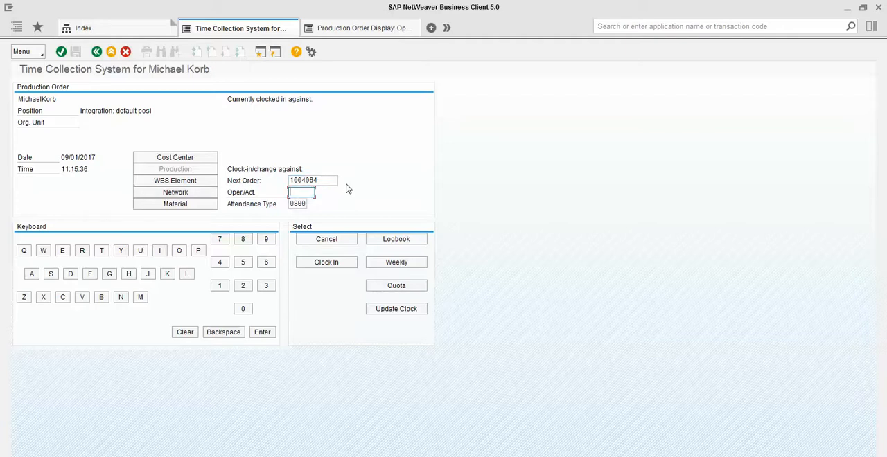
{"action": "type", "text": "0100"}
{"action": "key", "text": "Return"}
{"action": "left_click", "coordinate": [337, 265]}
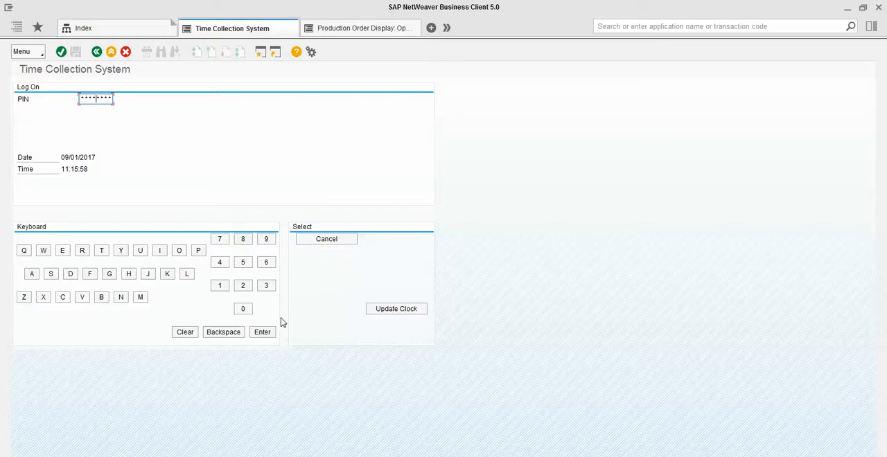
- Log on again with the employee PIN and enter 10 in both yield fields for the clocked-in operation
{"action": "left_click", "coordinate": [273, 337]}
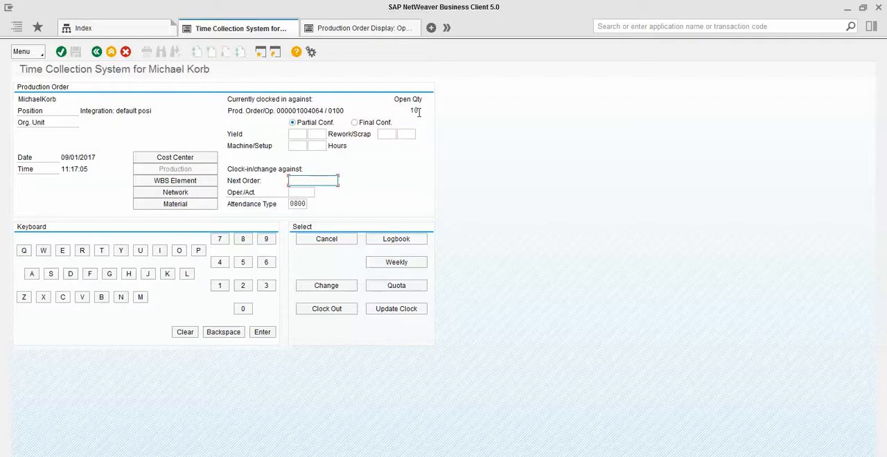
{"action": "left_click", "coordinate": [303, 135]}
{"action": "type", "text": "10"}
{"action": "key", "text": "Tab"}
{"action": "type", "text": "10"}
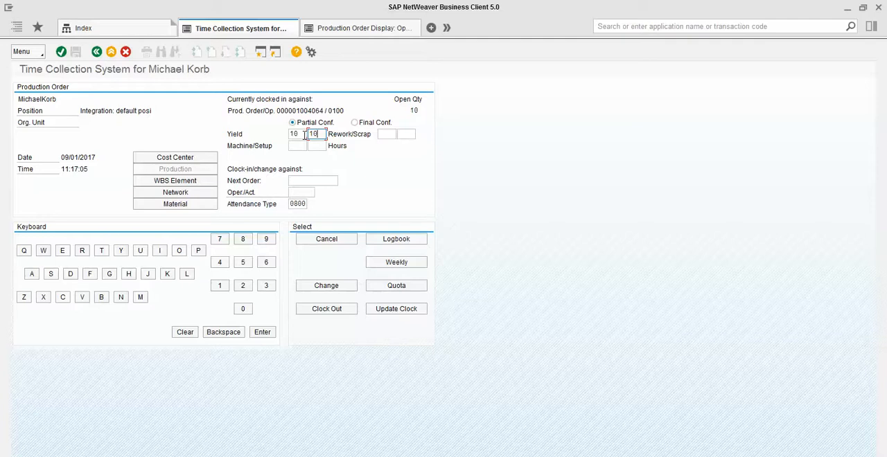
- Enter 2 hours each for machine and setup, choose final confirmation, and clock out
{"action": "left_click", "coordinate": [302, 146]}
{"action": "type", "text": "2"}
{"action": "key", "text": "Tab"}
{"action": "type", "text": "2"}
{"action": "left_click", "coordinate": [354, 122]}
{"action": "left_click", "coordinate": [325, 311]}
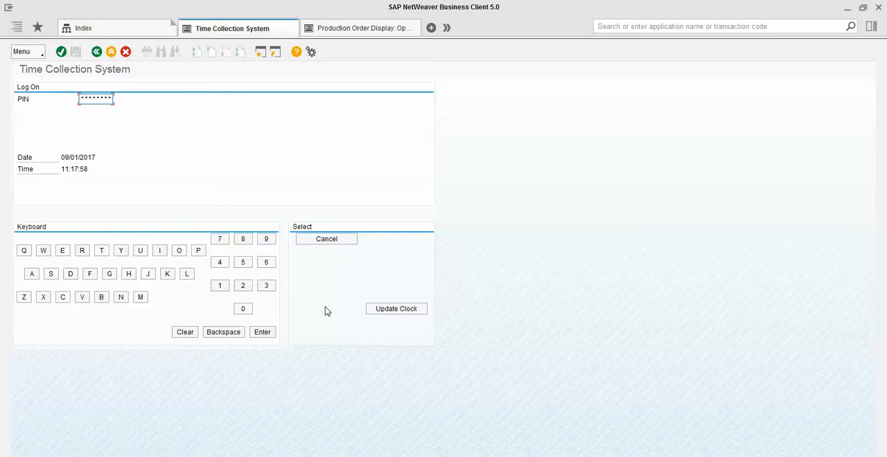
- Reload the production order display and check its operation overview, including confirmed yields and actual start and finish times
{"action": "left_click", "coordinate": [361, 31]}
{"action": "left_click", "coordinate": [97, 52]}
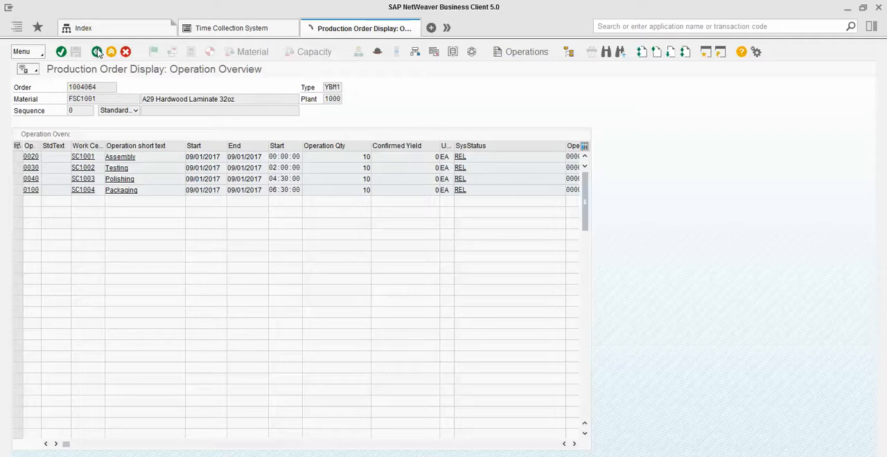
{"action": "left_click", "coordinate": [97, 52]}
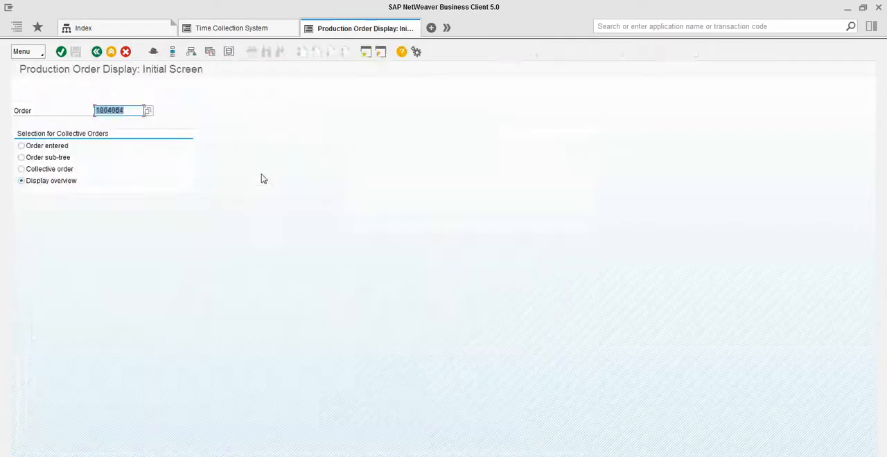
{"action": "key", "text": "Return"}
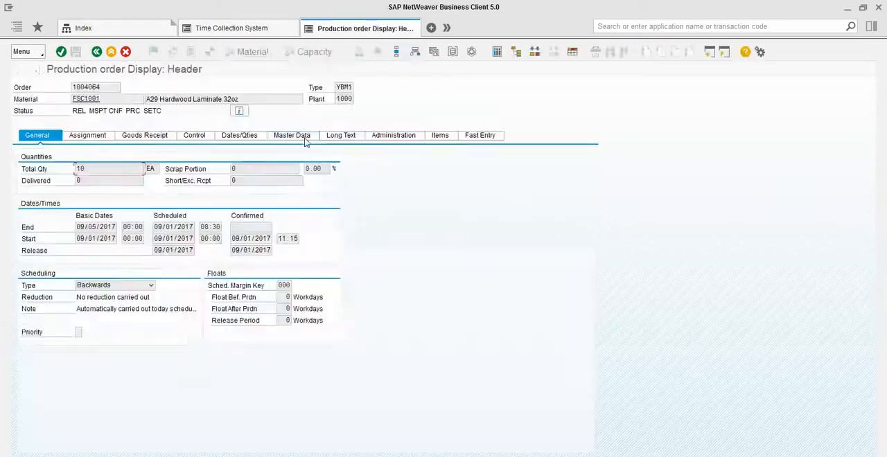
{"action": "left_click", "coordinate": [397, 54]}
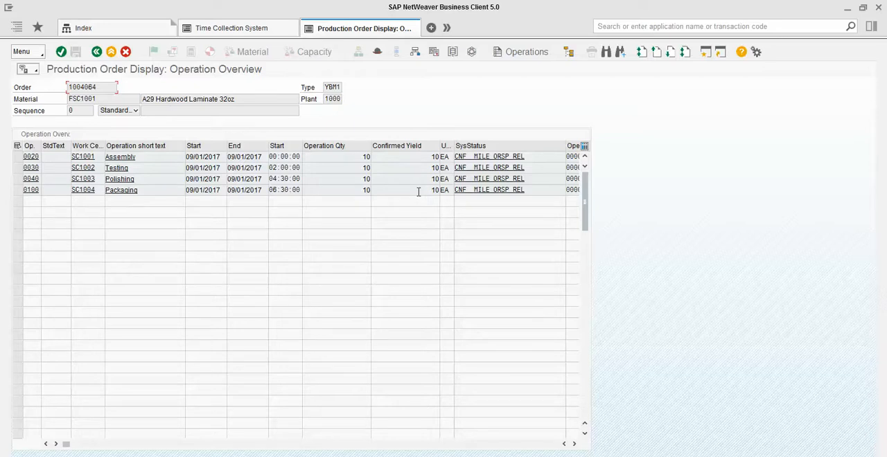
{"action": "left_click_drag", "start_coordinate": [66, 445], "coordinate": [468, 443]}
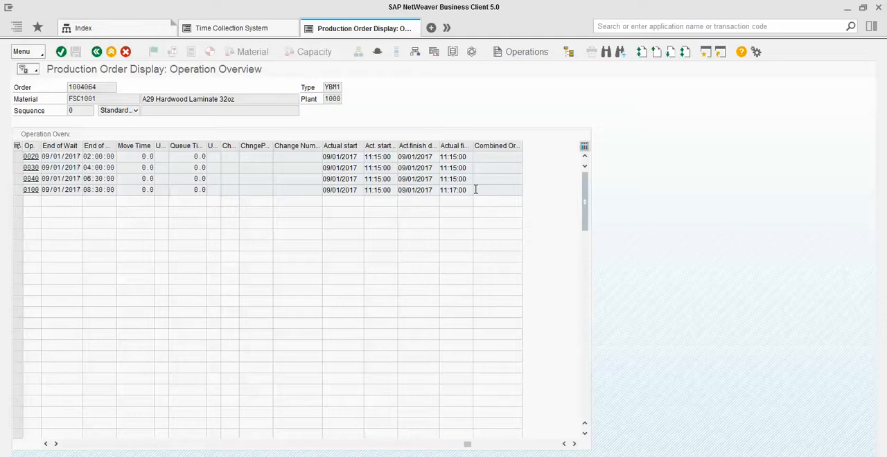
- Switch to the PowerPoint presentation
{"action": "key", "text": "alt+Tab"}
{"action": "key", "text": "alt+Tab"}
{"action": "key", "text": "alt+Tab"}
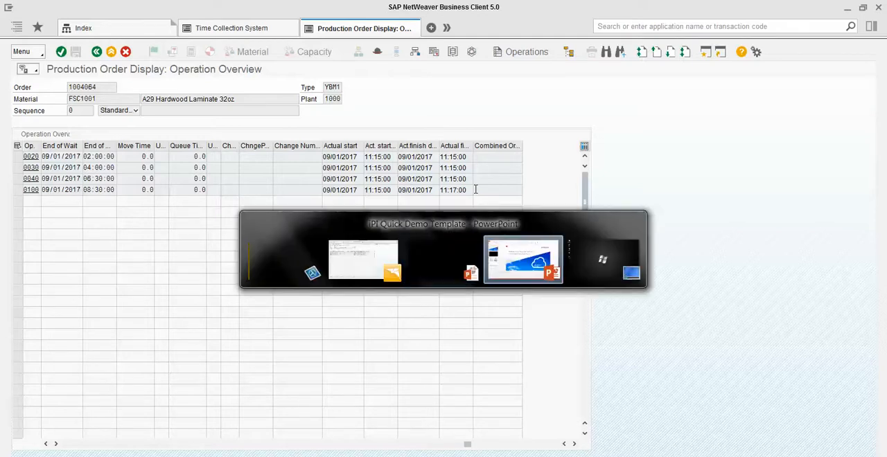
{"action": "key", "text": "alt+Tab"}
{"action": "key", "text": "alt+Tab"}
{"action": "key", "text": "alt+Tab"}
{"action": "key", "text": "alt+Tab"}
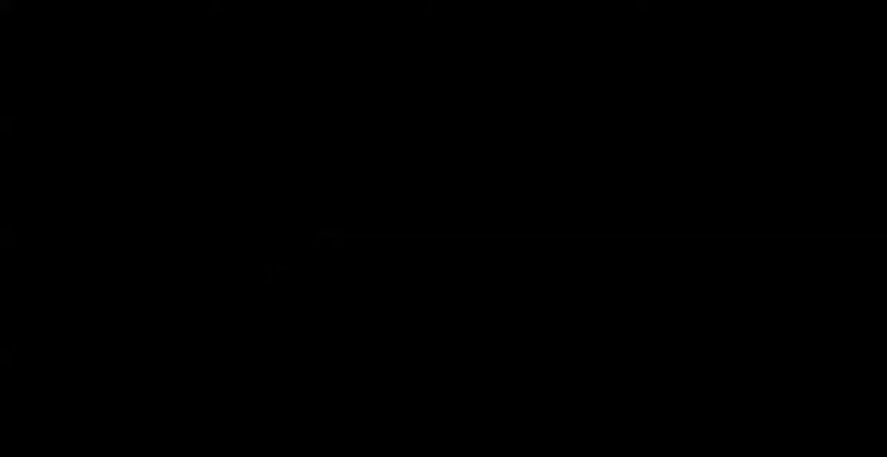